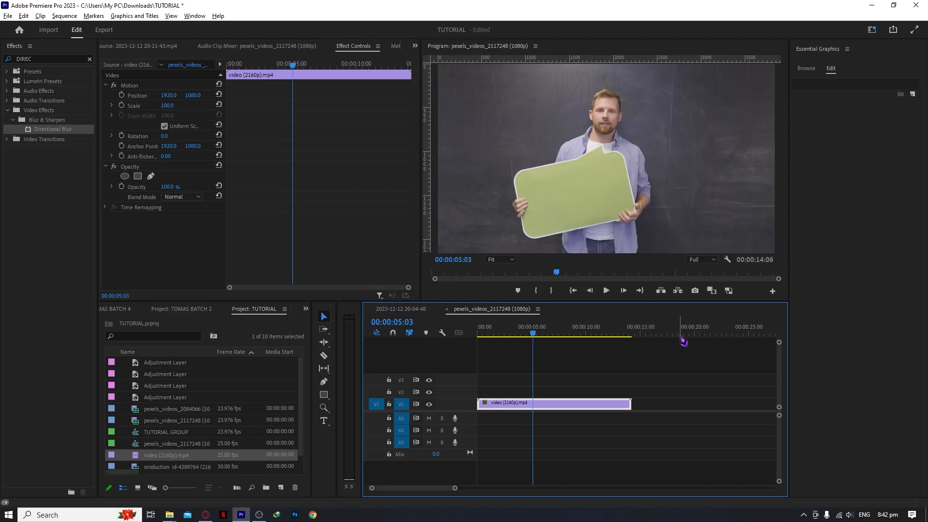
Step: Play the video clip in the sequence to preview its movement
click(491, 328)
key(space)
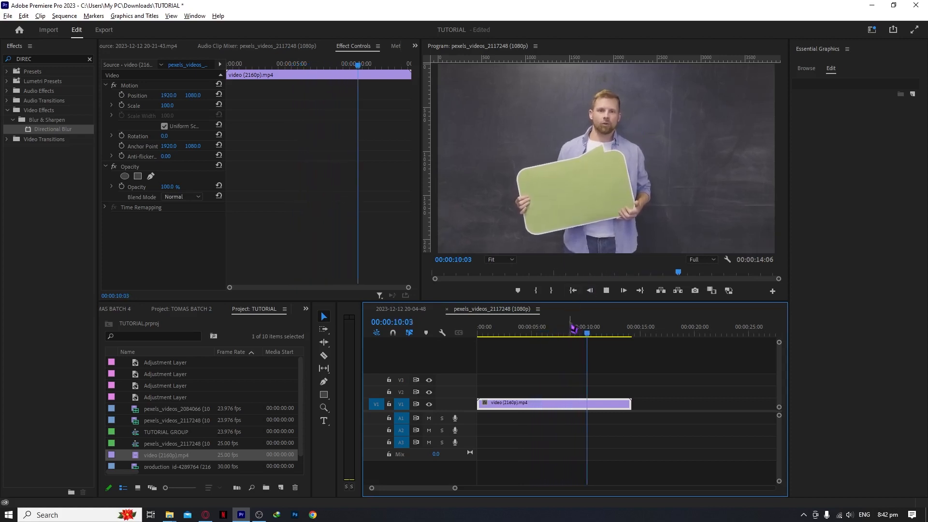
key(space)
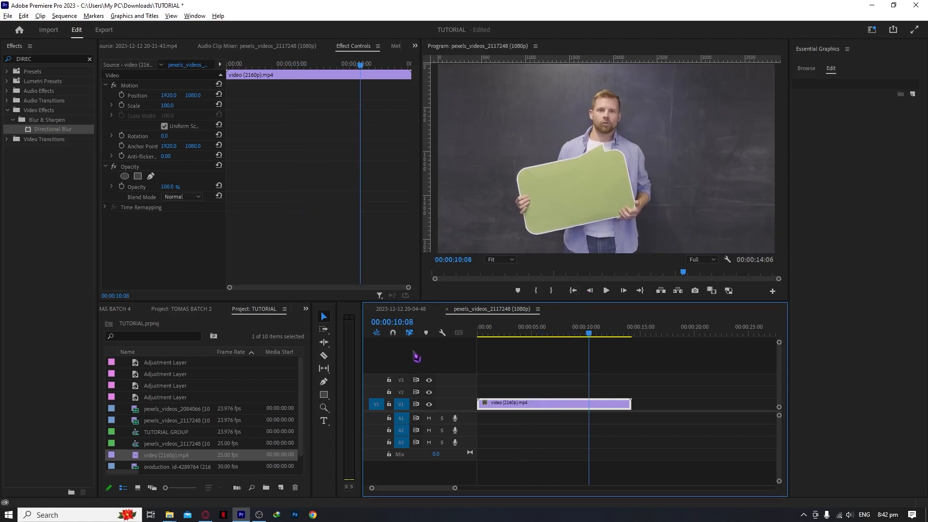
Step: Find the Gaussian Blur effect and apply it to the video (2160p).mp4 clip on track V1
click(40, 51)
click(17, 56)
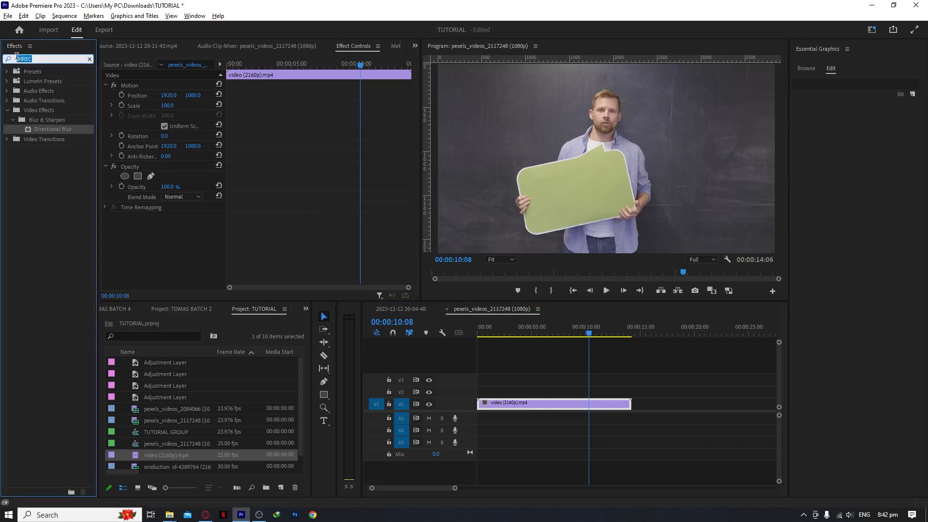
text(GAUSSI)
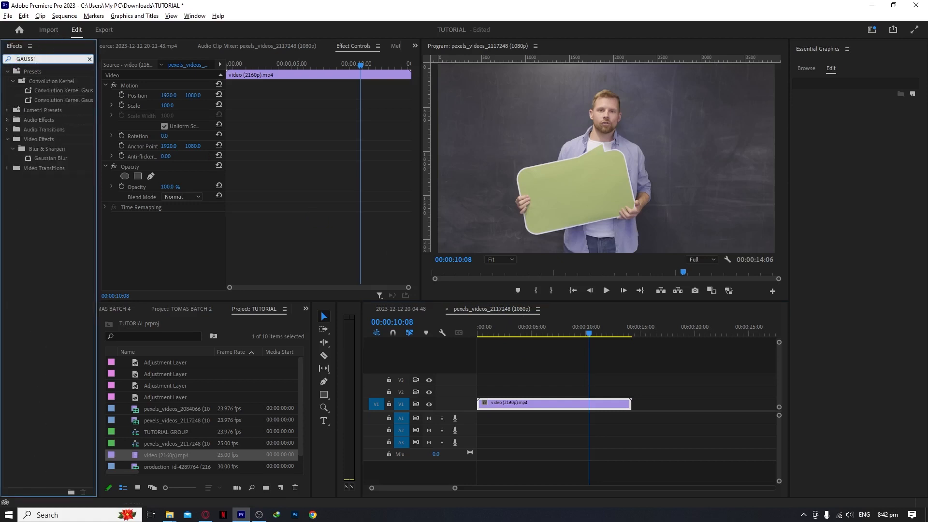
text(AN)
click(42, 160)
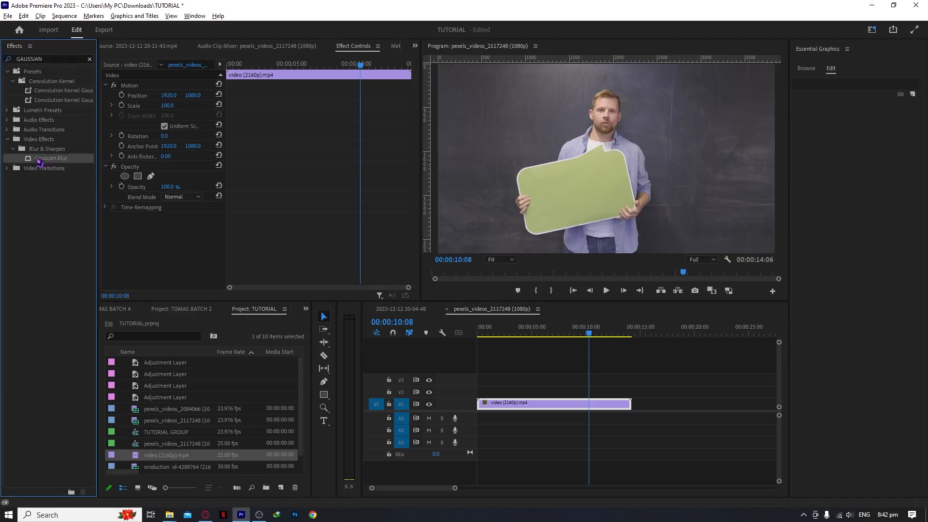
drag(296, 212, 515, 406)
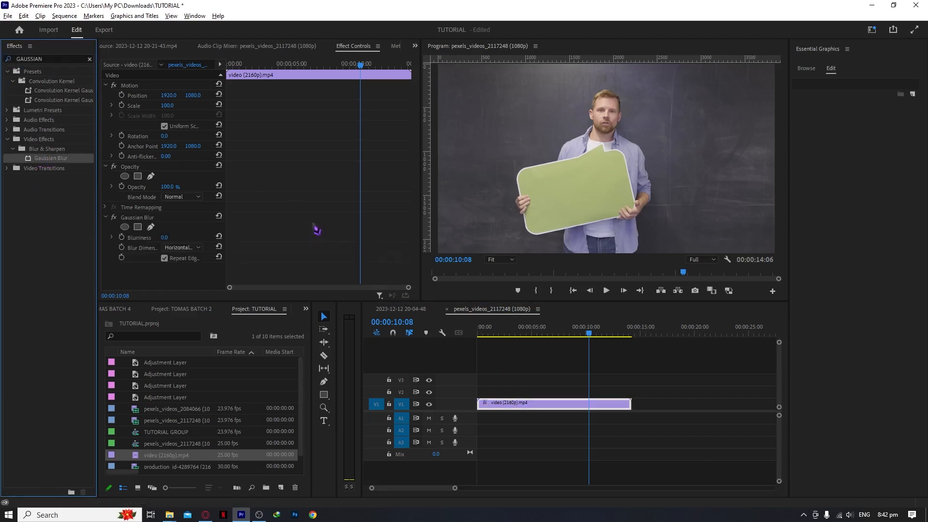
Step: Try different Blurriness amounts for the Gaussian Blur, including 30 and about 93, and settle on about 30.7
click(352, 47)
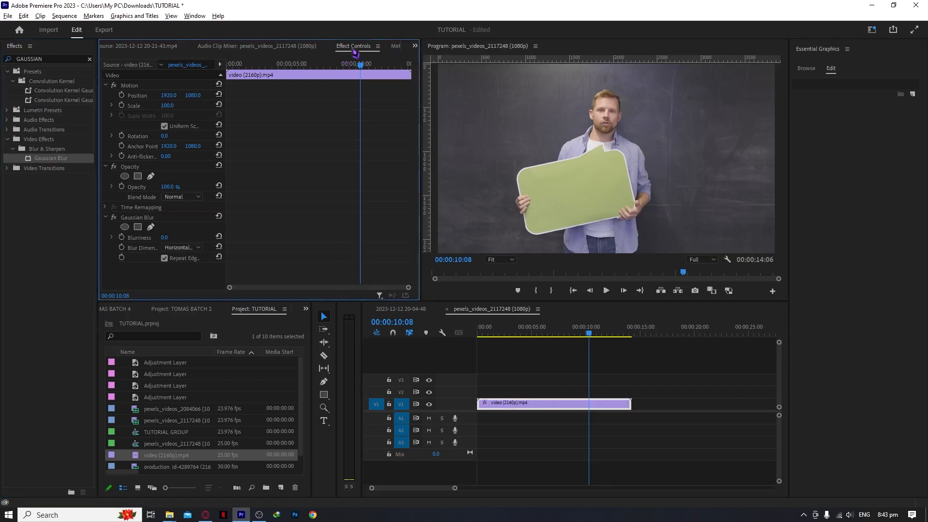
click(182, 222)
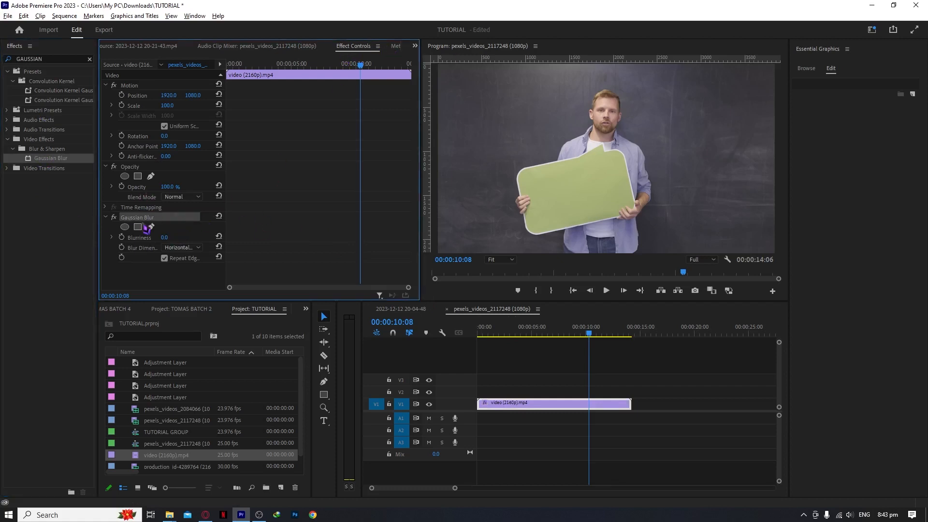
click(174, 235)
text(30)
key(Return)
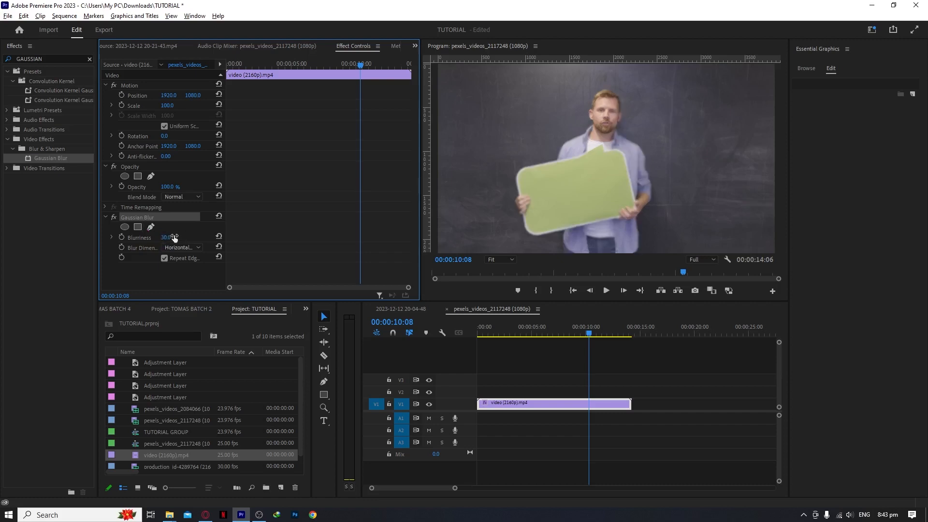
drag(166, 237, 195, 238)
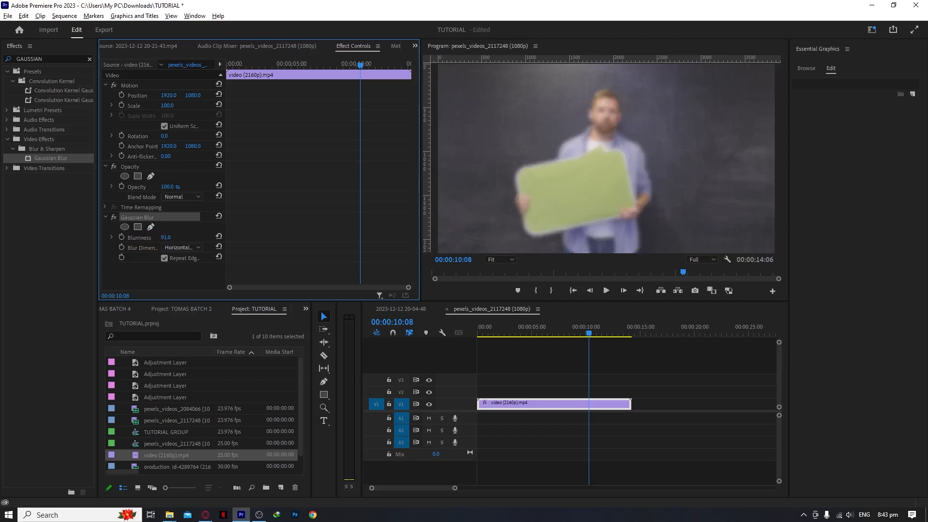
click(170, 237)
key(Return)
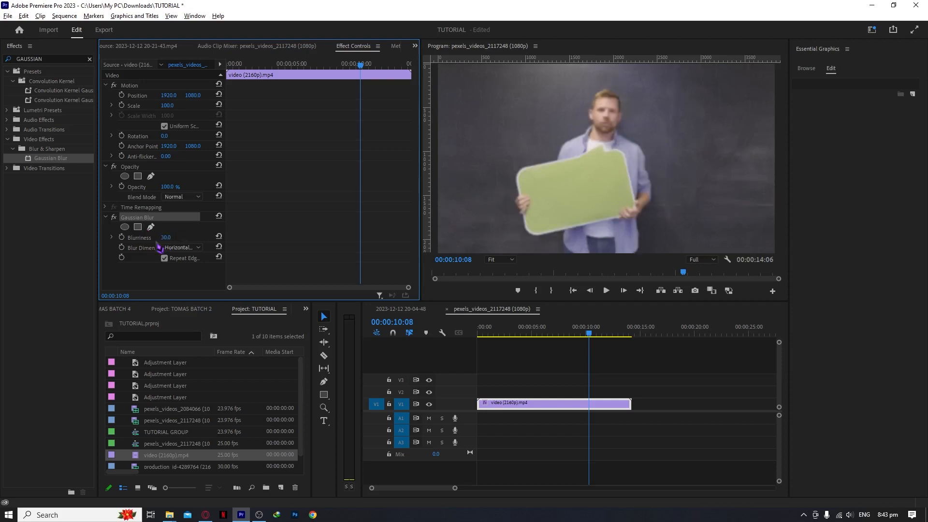
click(112, 237)
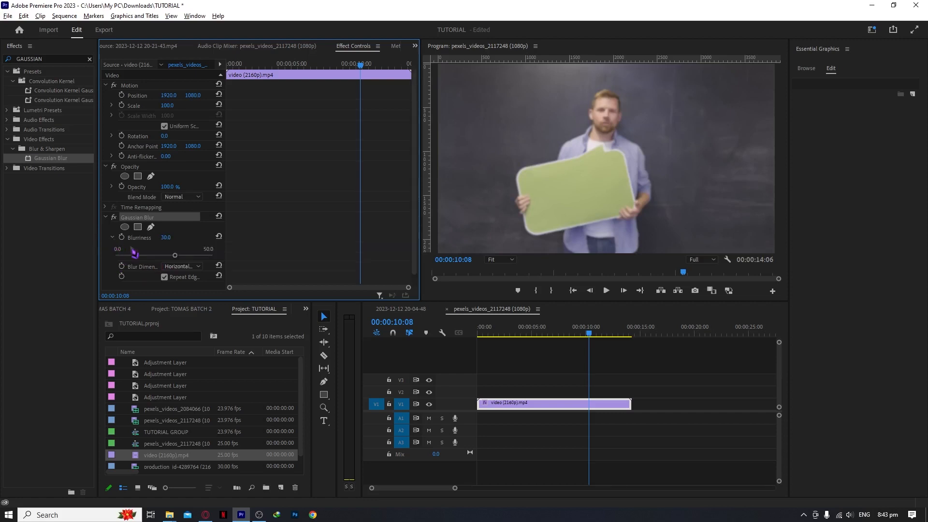
scroll(181, 257, down, 1)
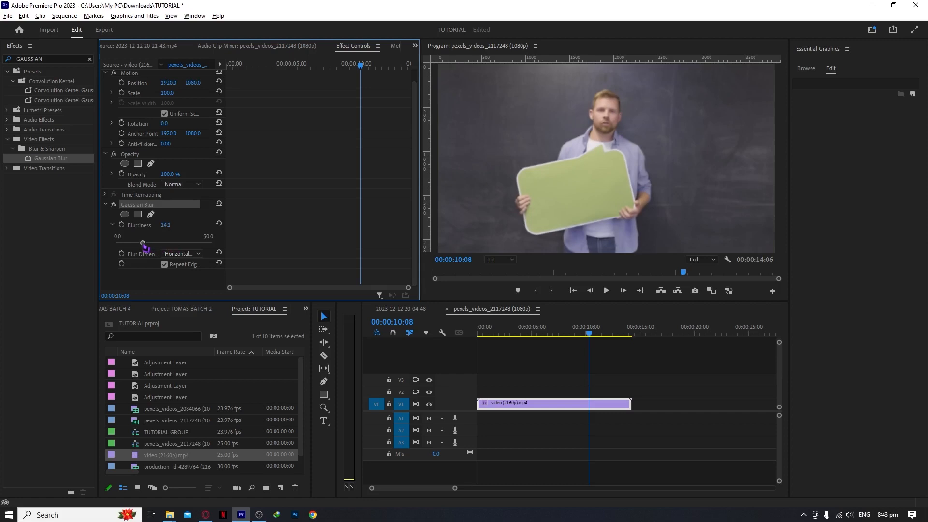
mouse_move(175, 243)
mouse_down()
mouse_move(194, 243)
mouse_move(156, 244)
mouse_move(171, 243)
mouse_up()
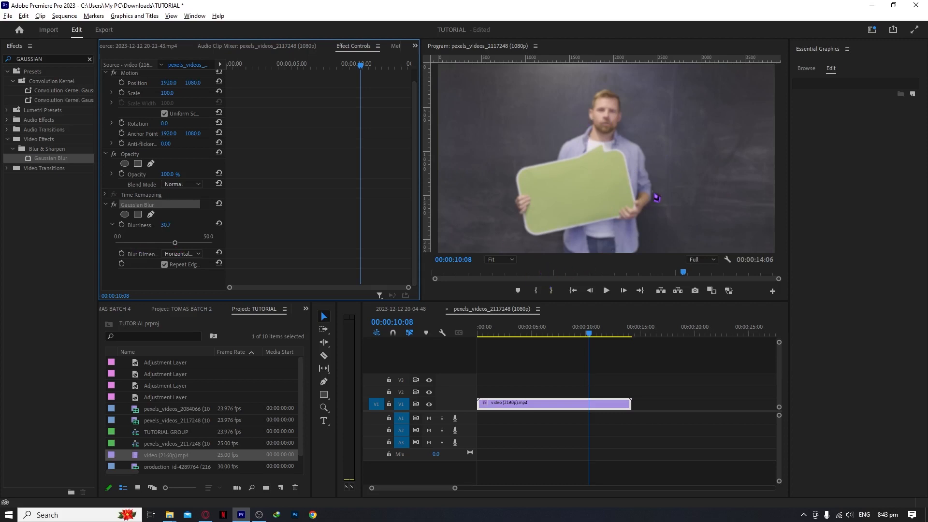
Step: Start a free-draw mask on the Gaussian Blur and magnify the program preview to 50% at the man's shirt hem
click(151, 215)
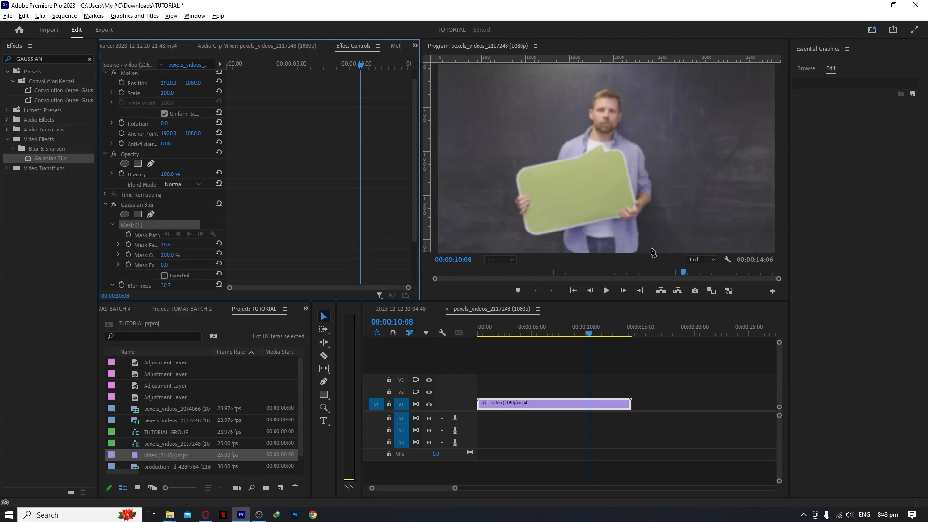
click(638, 252)
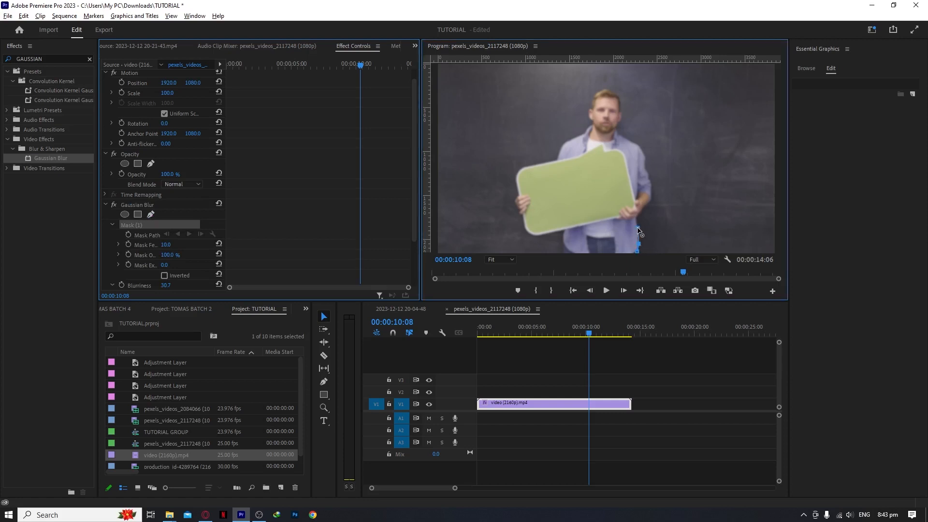
click(505, 260)
click(505, 328)
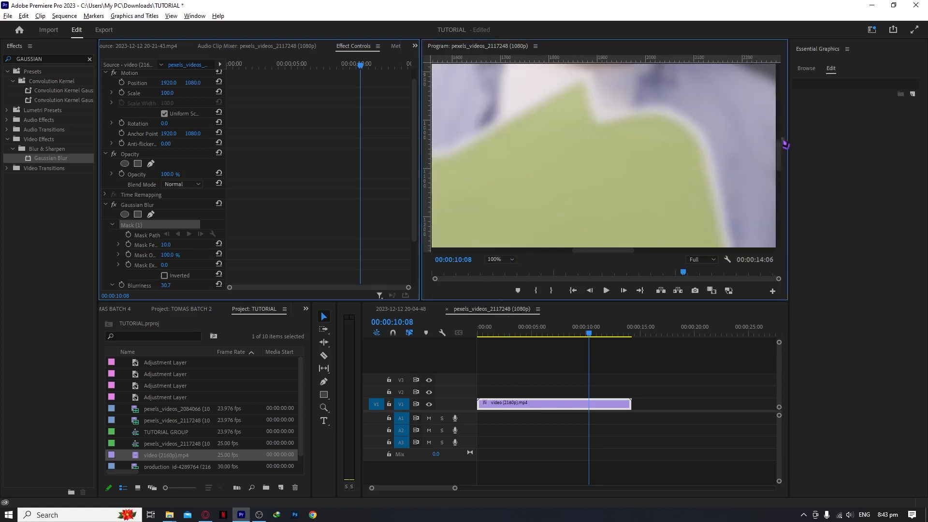
click(505, 260)
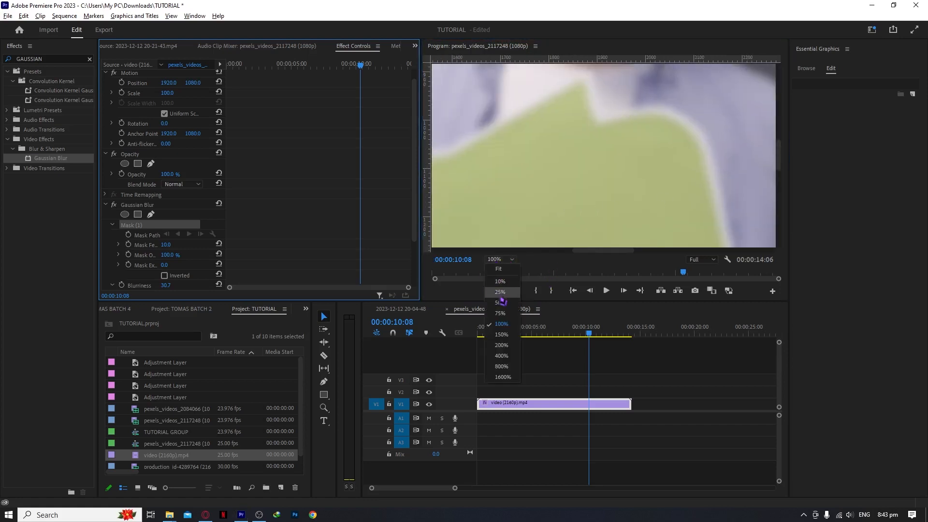
click(503, 307)
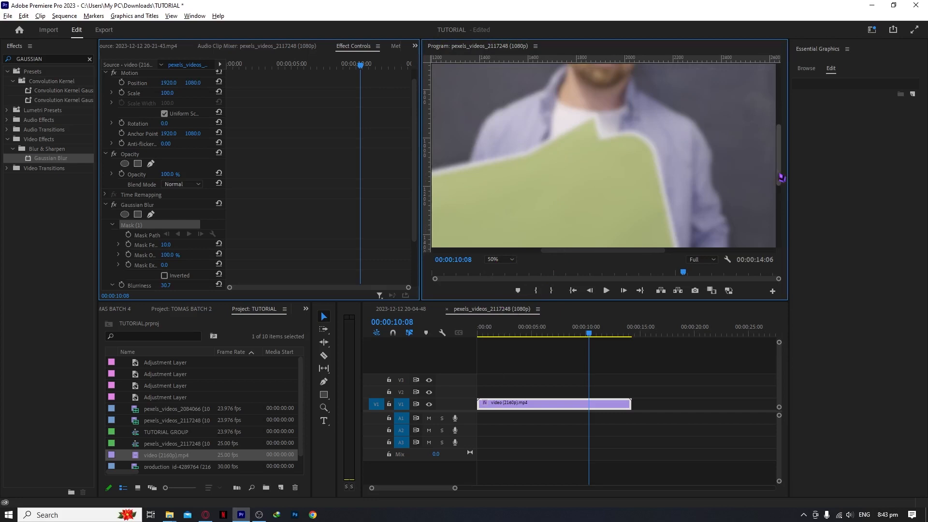
drag(777, 176, 771, 284)
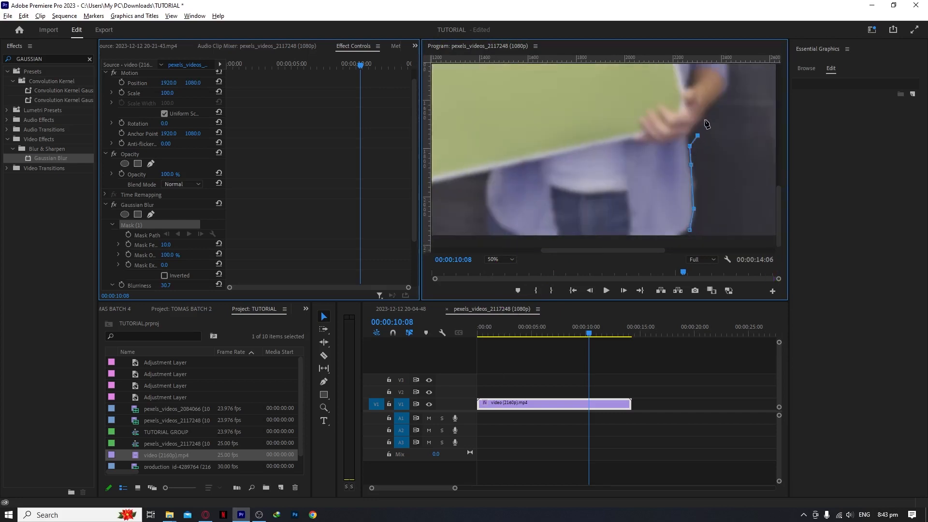
Step: Undo the first mask points placed along the lower edge of the man's shirt
key(ctrl+z)
key(ctrl+z)
key(ctrl+z)
key(ctrl+z)
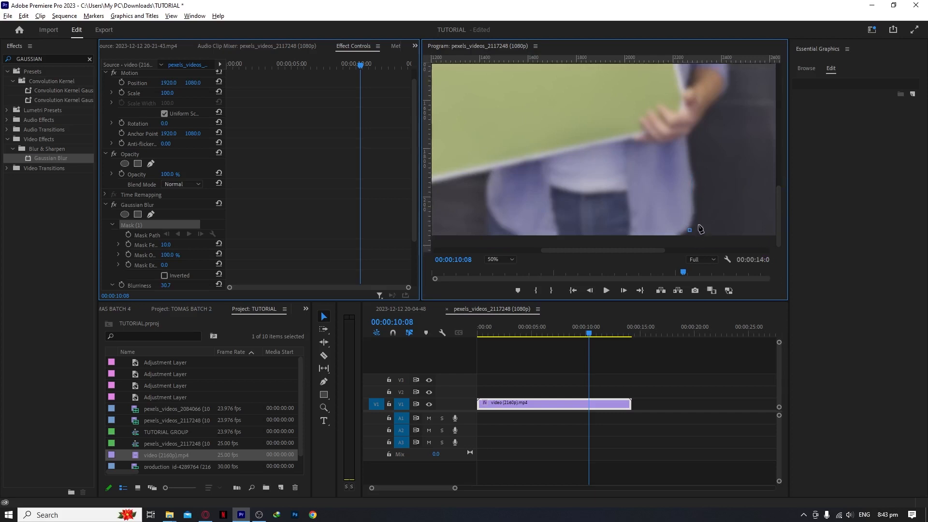
click(774, 200)
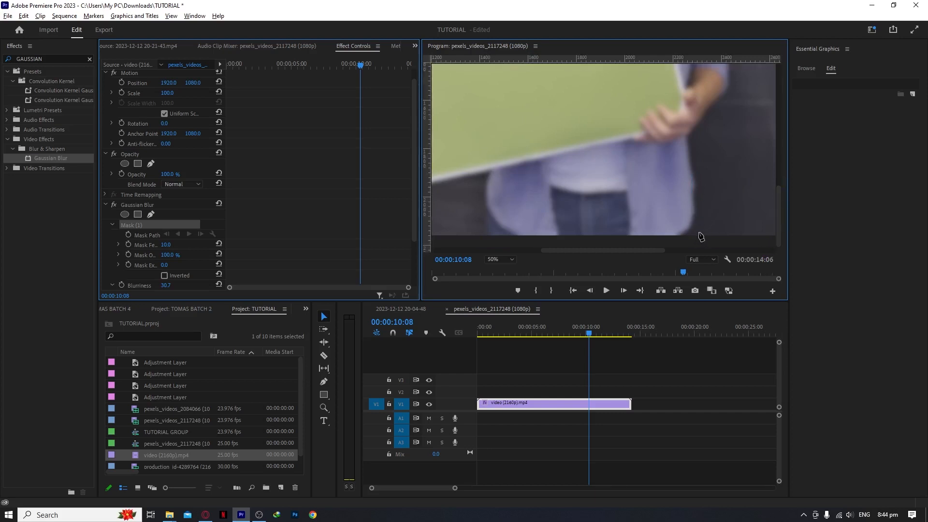
click(699, 233)
click(703, 178)
click(696, 153)
click(698, 127)
click(714, 110)
key(space)
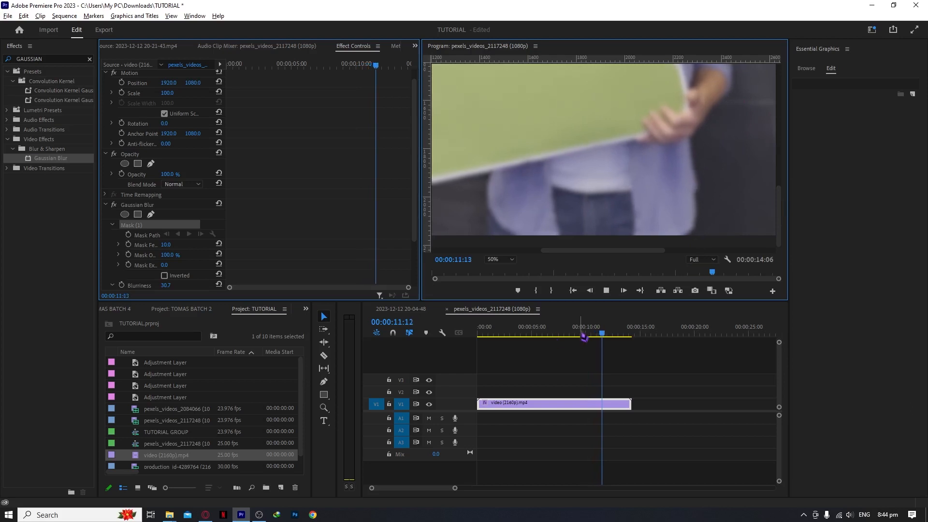
click(555, 335)
drag(559, 341, 521, 336)
key(ctrl+z)
key(ctrl+z)
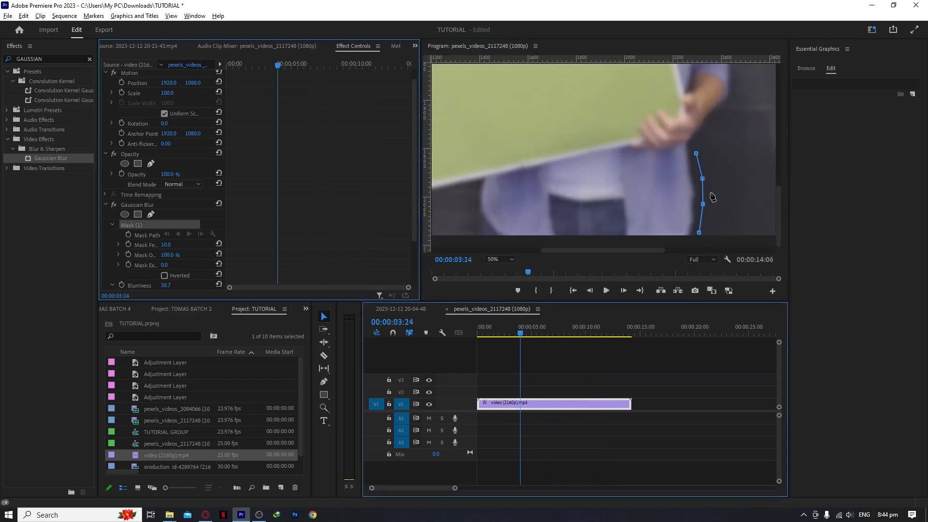
key(ctrl+z)
key(ctrl+z)
key(ctrl+z)
key(ctrl+z)
Step: Go to the clip's first frame and trace mask points from the shirt hem up past the hand and forearm
drag(520, 342, 478, 342)
click(779, 220)
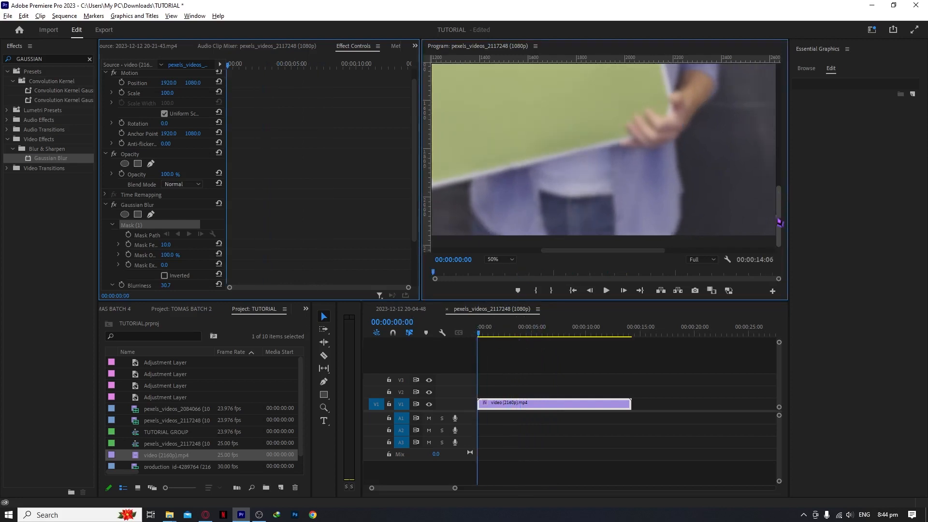
click(677, 232)
click(689, 211)
click(687, 168)
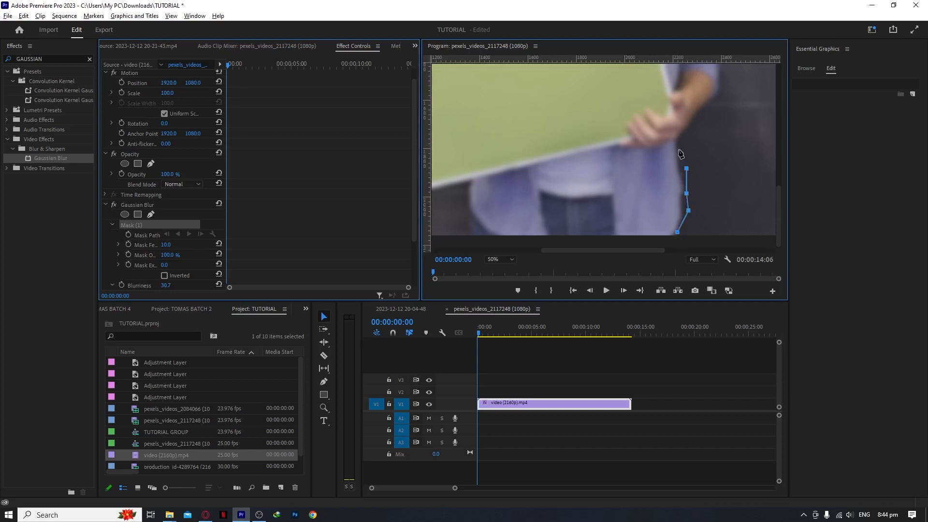
click(679, 151)
click(690, 130)
click(706, 110)
click(724, 90)
Step: Continue the mask path around the elbow and up the sleeve to the shoulder on the picture's right side
drag(783, 201, 779, 156)
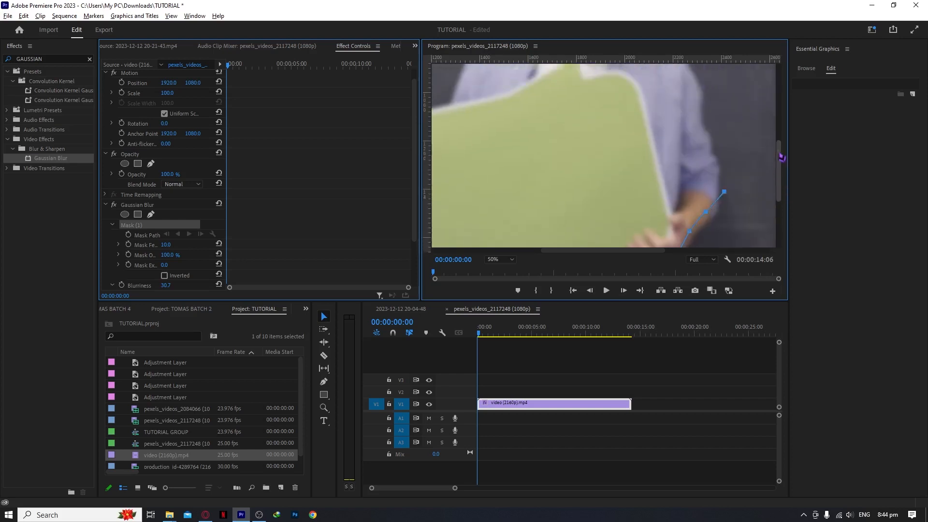
click(734, 217)
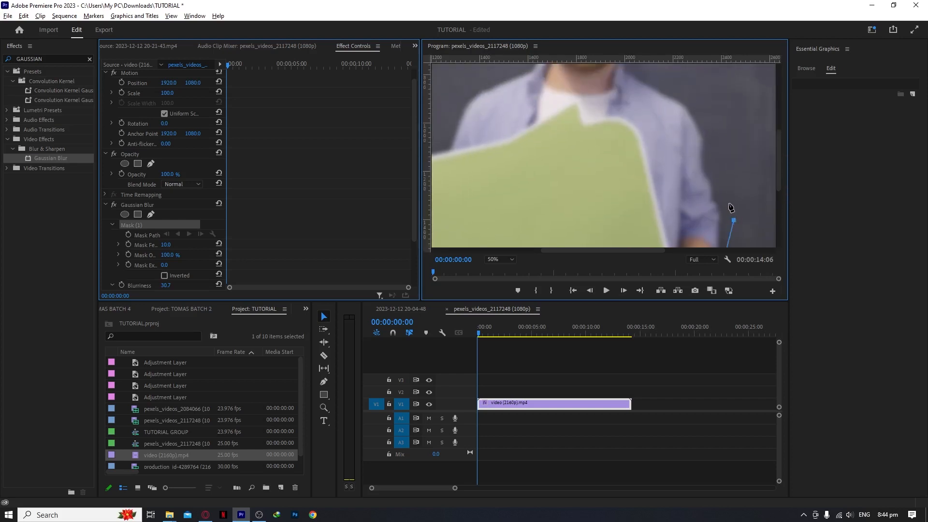
click(729, 202)
click(721, 181)
click(714, 159)
click(713, 136)
click(704, 112)
click(683, 93)
click(660, 80)
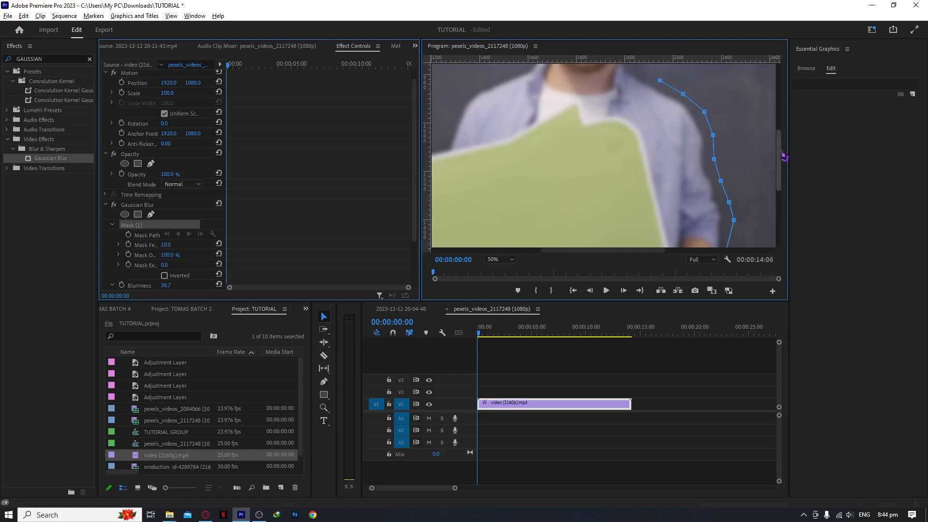
Step: Extend the mask path from the shoulder up the neck and past the ear on the picture's right side
drag(781, 156, 781, 111)
click(649, 204)
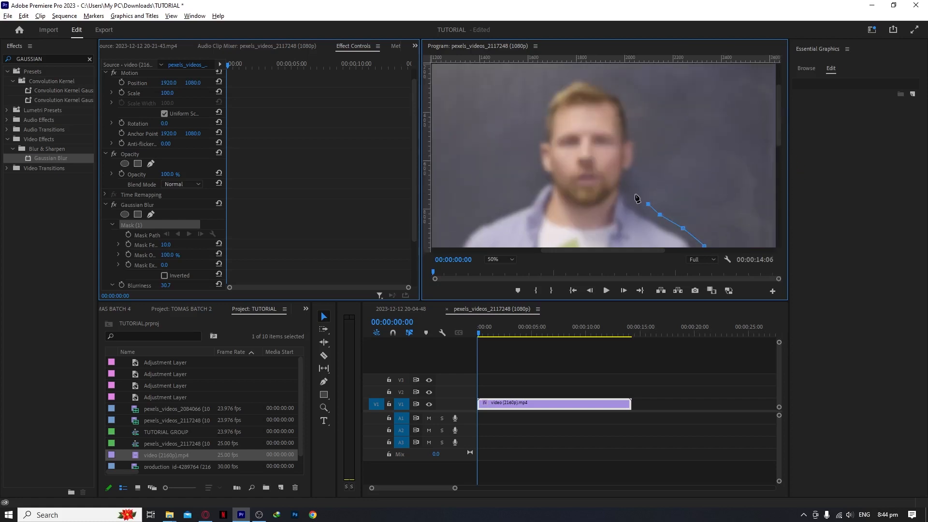
click(631, 187)
click(636, 166)
click(644, 139)
click(635, 122)
Step: Carry the mask path over the top of the man's hair and down the other side of his head
click(621, 90)
click(608, 81)
click(566, 75)
click(537, 96)
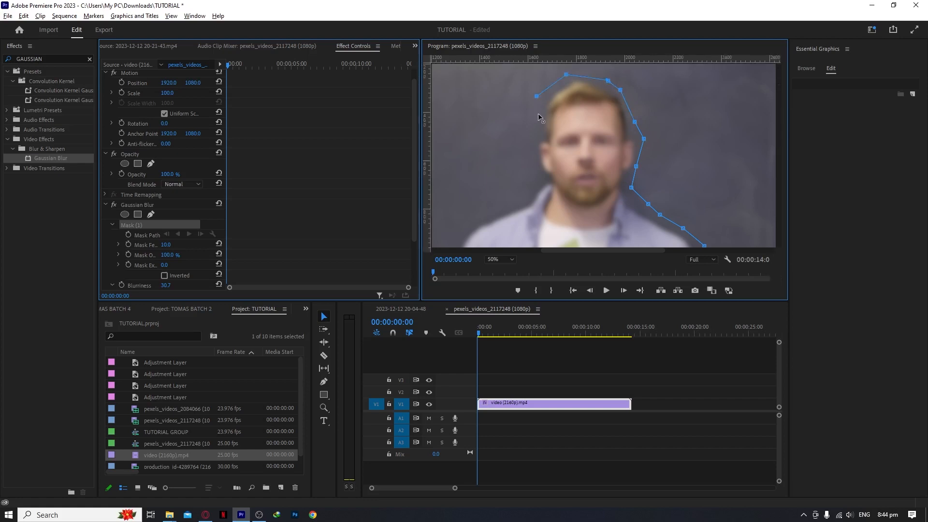
click(539, 116)
click(531, 157)
click(534, 178)
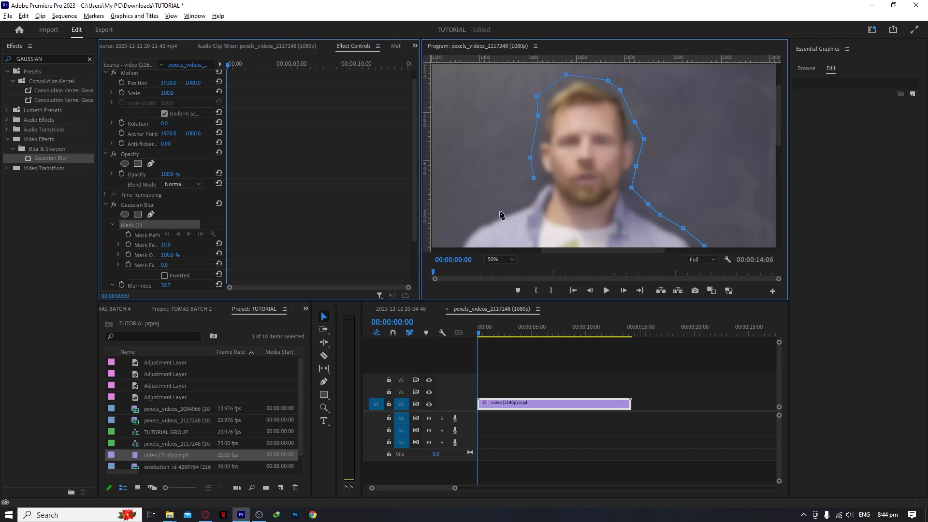
Step: Continue the mask path down the neck, across the shoulder and onto the upper sleeve on the picture's left side
click(783, 163)
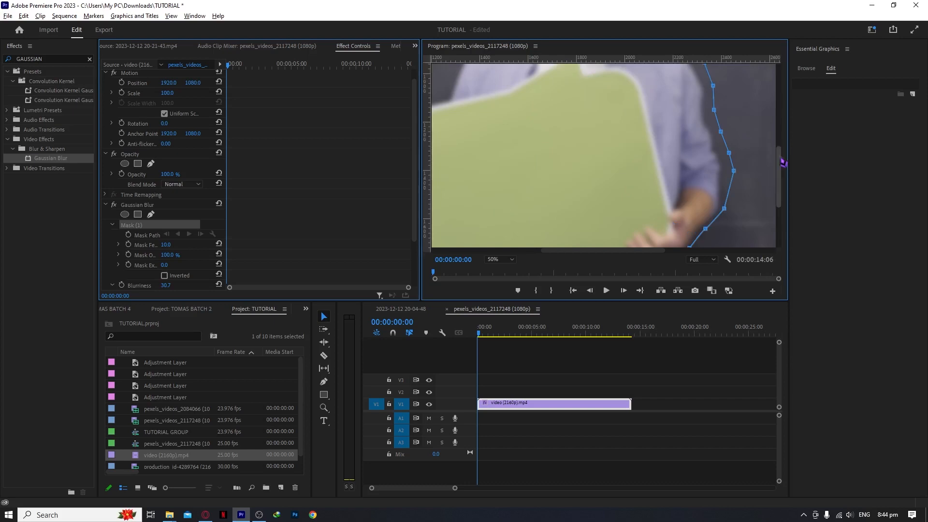
drag(781, 163, 780, 123)
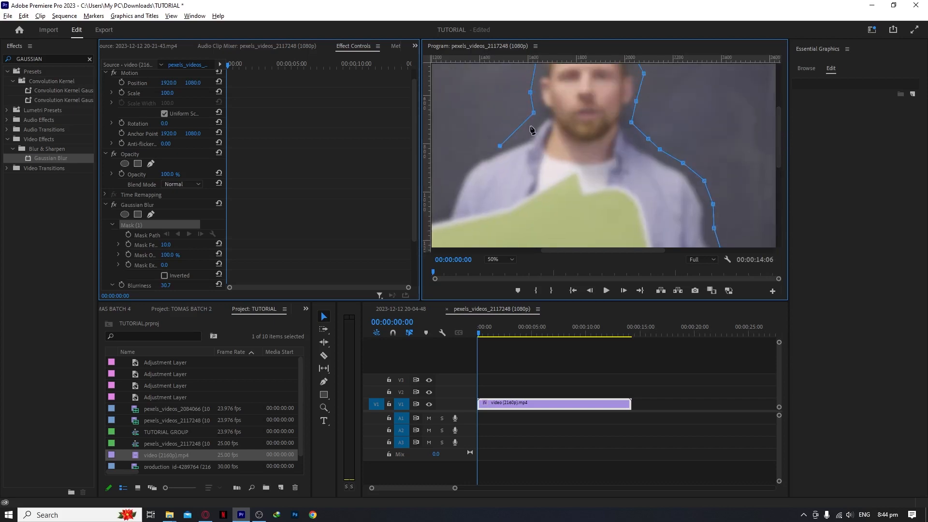
click(532, 128)
click(521, 135)
click(479, 148)
click(457, 159)
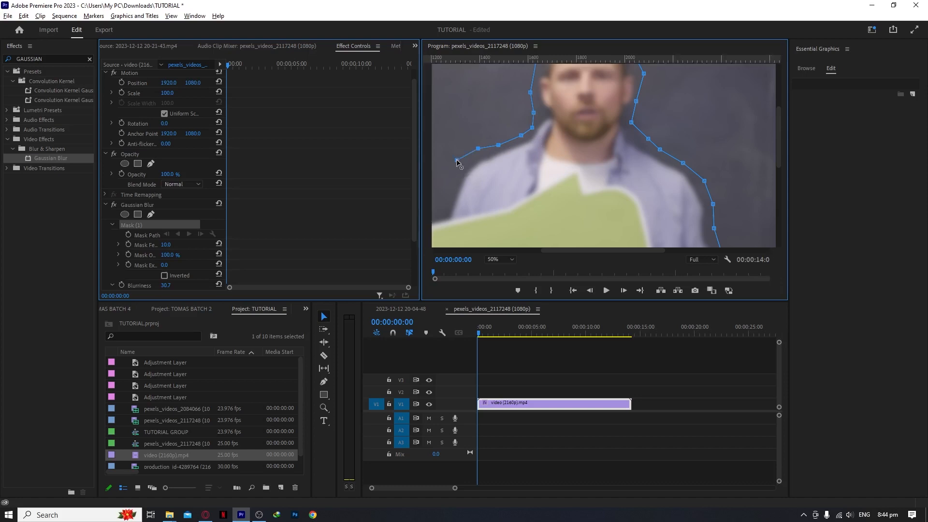
click(450, 181)
click(441, 203)
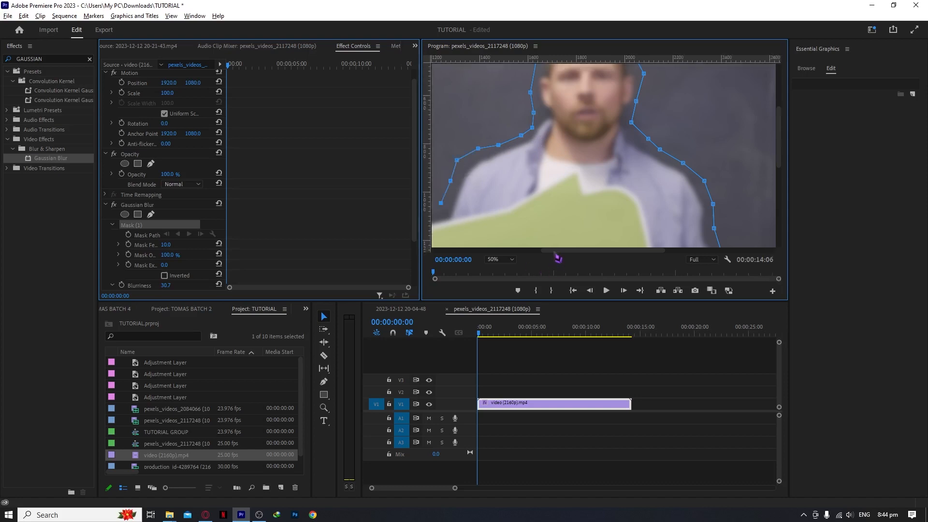
Step: Extend the mask path from the sleeve along the green sign's upper edge, around its upper-left corner and down its side
drag(556, 251, 503, 254)
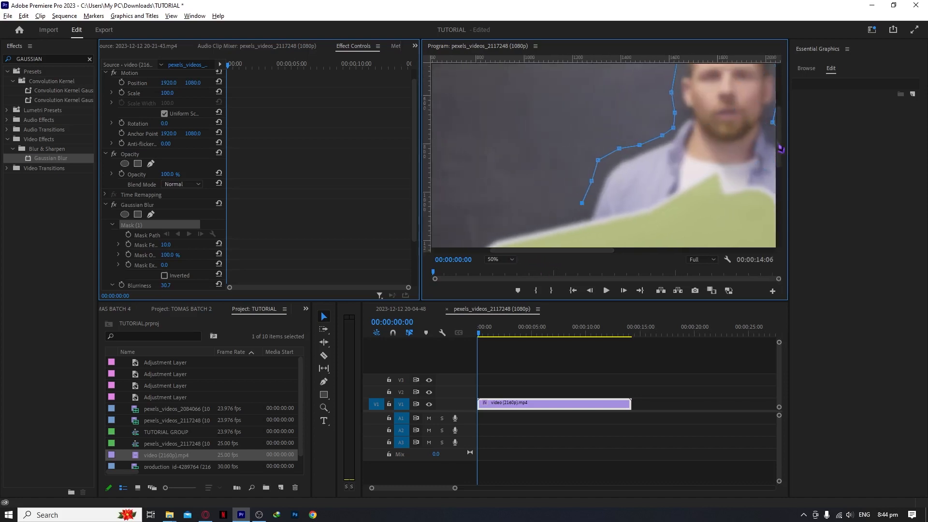
drag(780, 144, 735, 166)
click(573, 157)
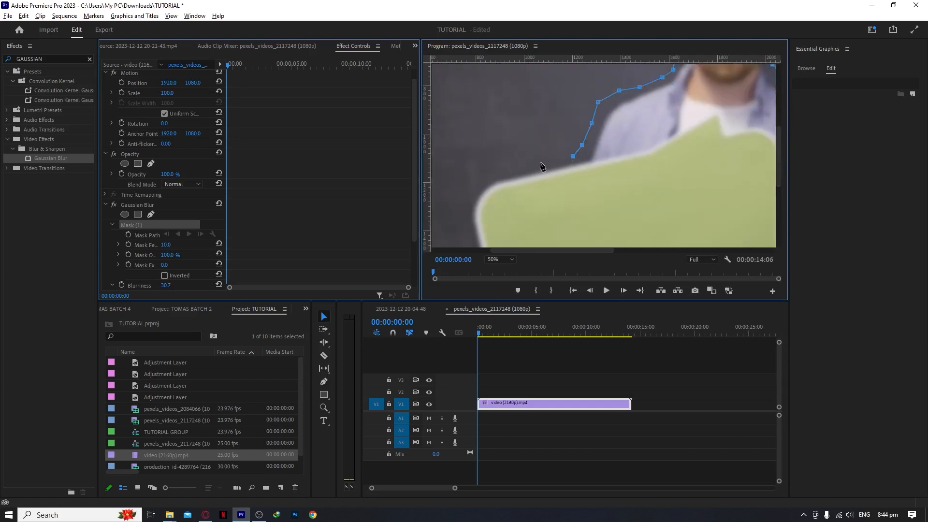
click(541, 163)
click(490, 172)
click(478, 189)
click(469, 210)
click(463, 232)
Step: Trace the mask path down the sign's left side and around the fingers gripping it
drag(783, 179, 782, 229)
click(473, 126)
click(473, 141)
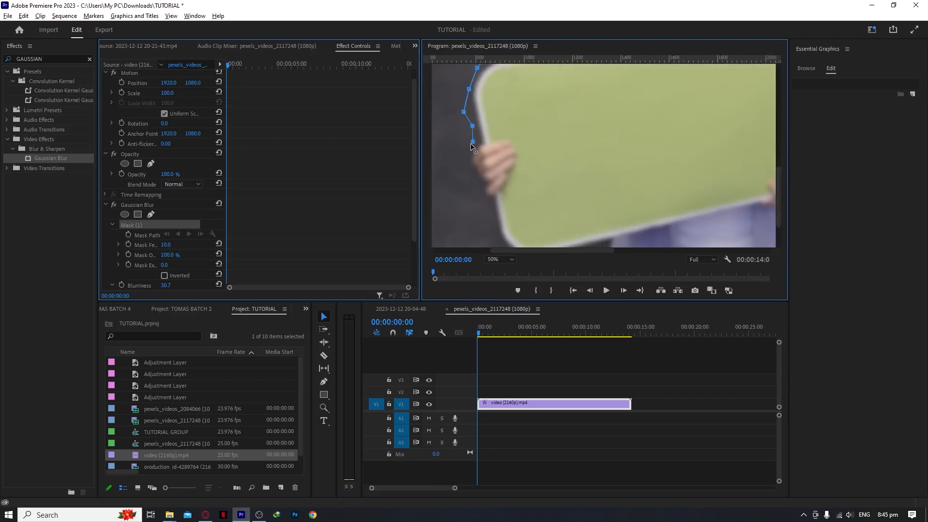
click(467, 153)
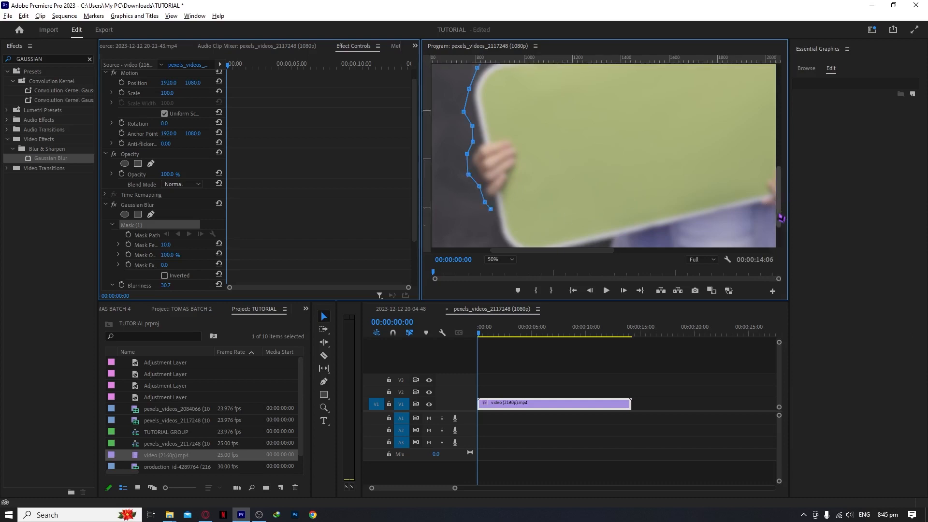
Step: Carry the mask path around the sign's lower-left corner and along its bottom edge to the shirt
drag(779, 214, 779, 232)
click(496, 165)
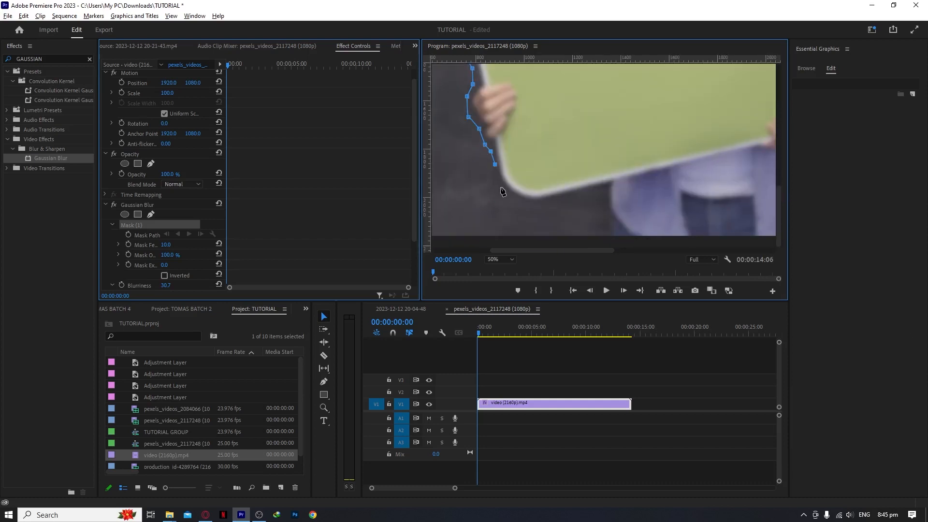
click(501, 187)
click(516, 205)
click(572, 200)
click(597, 192)
Step: Run the mask path down beside the shirt and along the frame's bottom edge, closing it at its starting point
click(604, 213)
click(606, 230)
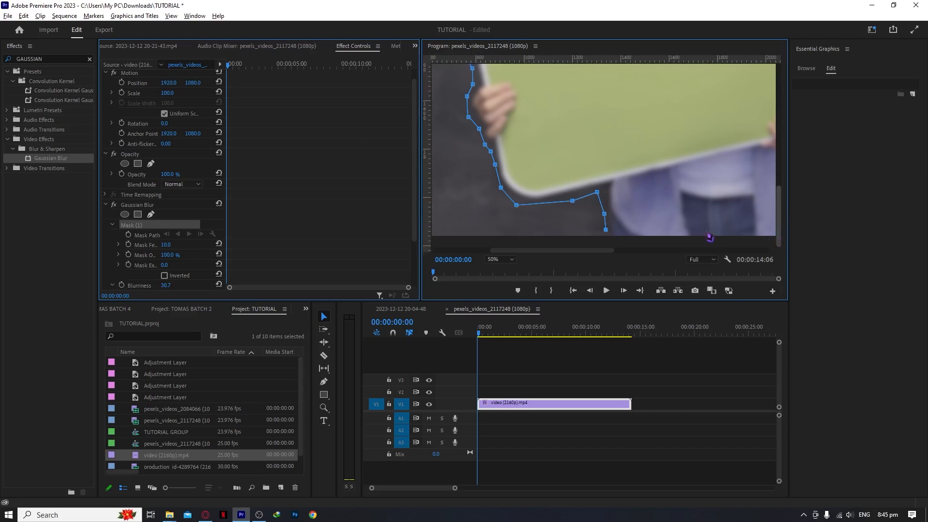
click(619, 239)
click(656, 240)
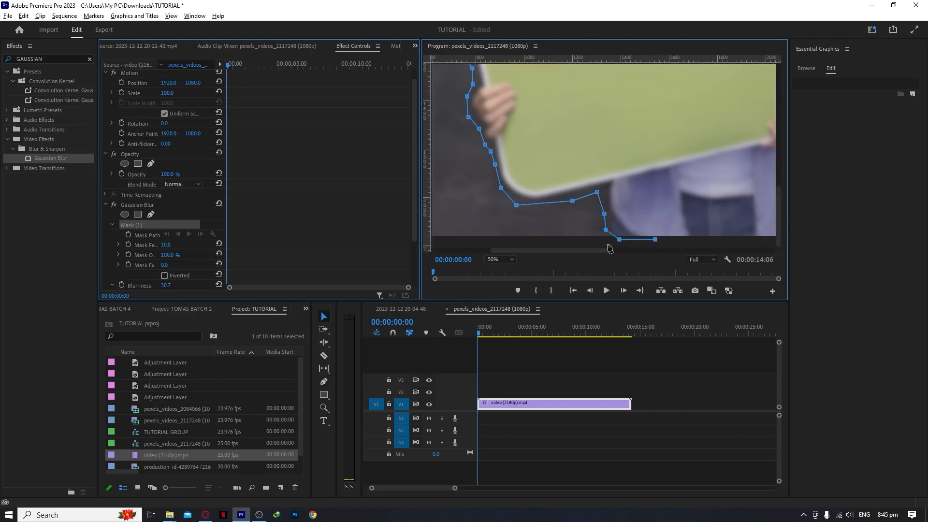
drag(609, 250, 694, 250)
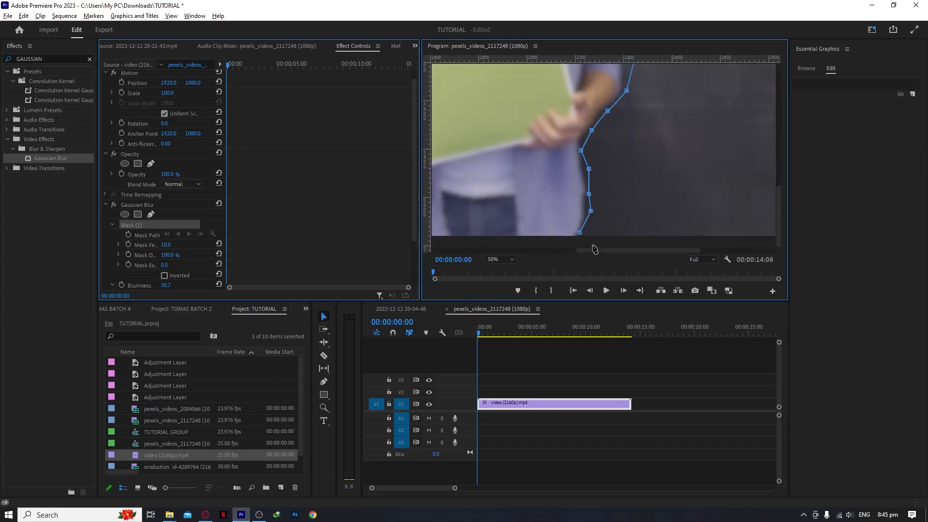
click(573, 239)
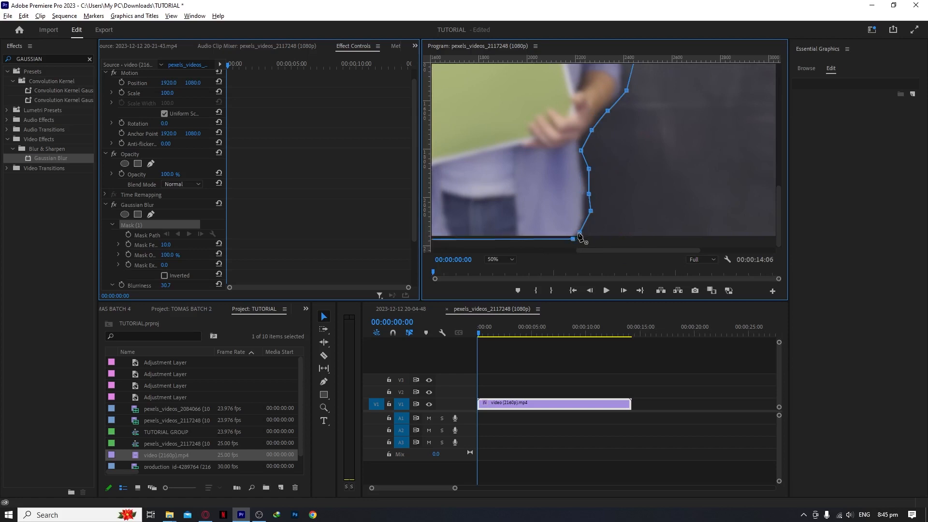
click(580, 234)
Step: Fit the whole frame in the preview, invert the Gaussian Blur mask and set Blurriness to 50
click(498, 260)
click(503, 270)
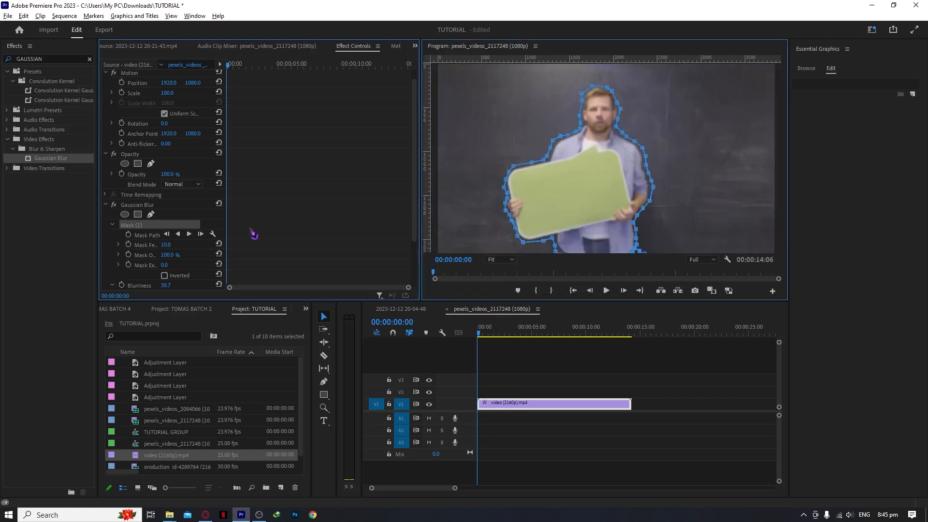
scroll(175, 256, down, 2)
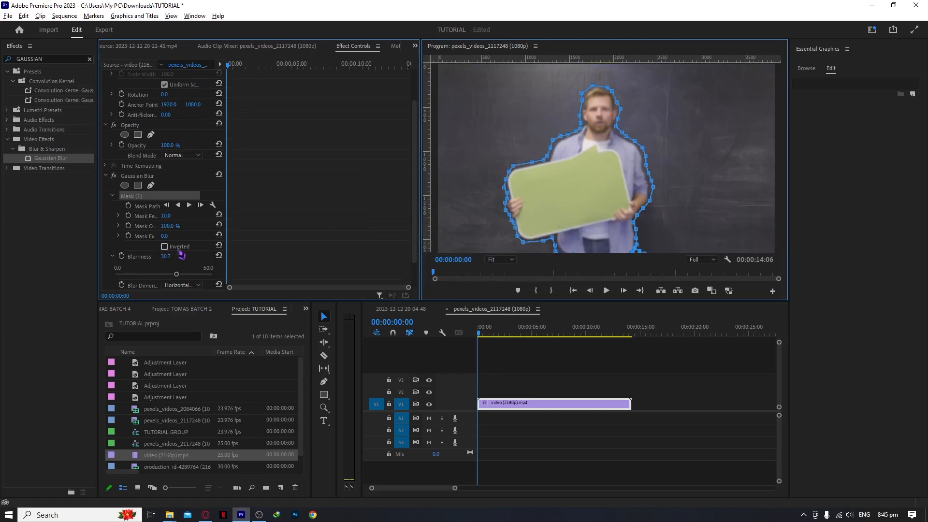
click(164, 247)
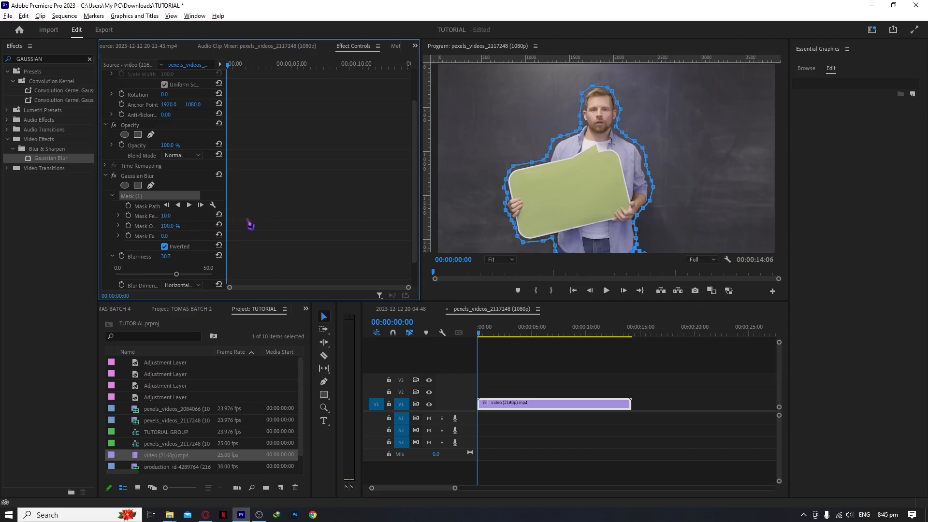
scroll(265, 225, down, 1)
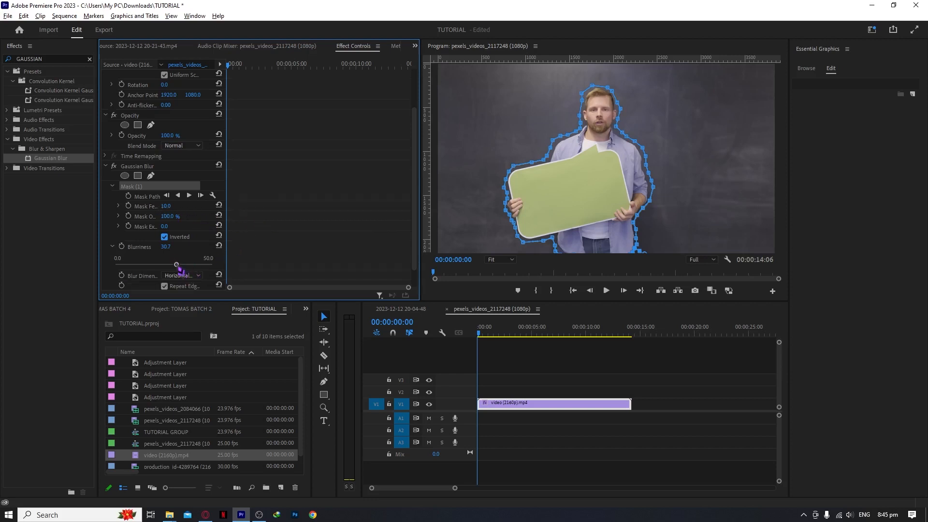
drag(177, 265, 231, 270)
Step: Scrub through the clip's first few seconds to compare the mask's position with the man's movement
click(504, 328)
key(t)
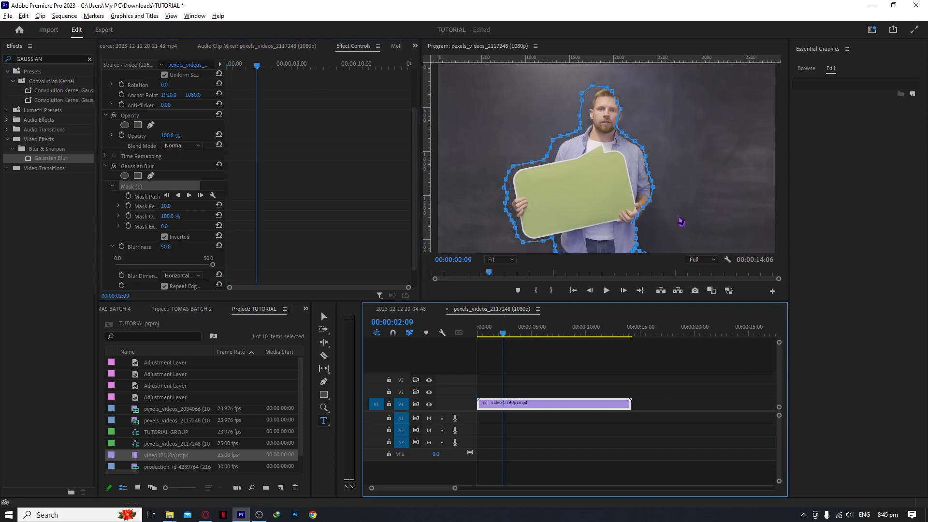
drag(503, 329, 460, 337)
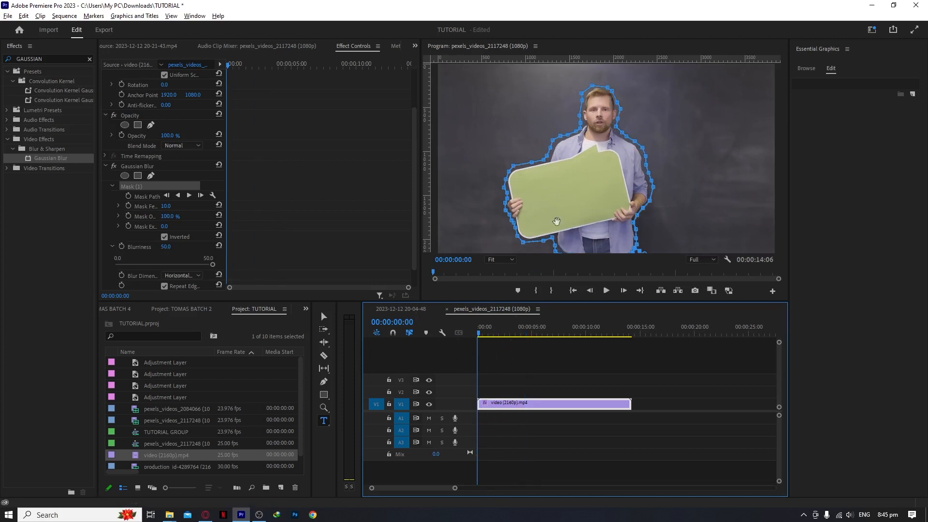
drag(479, 335, 517, 336)
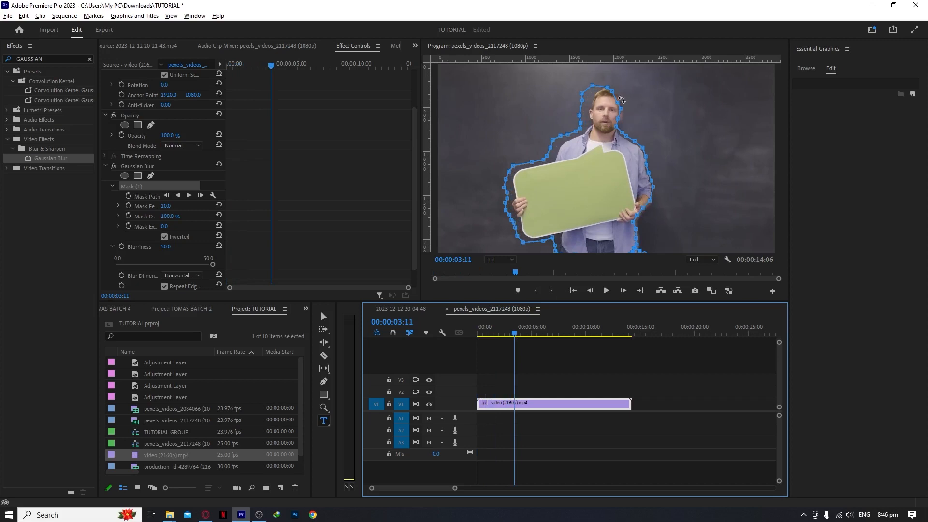
Step: Track the mask forward from the clip's first frame using the Position, Scale & Rotation method
drag(516, 333, 460, 335)
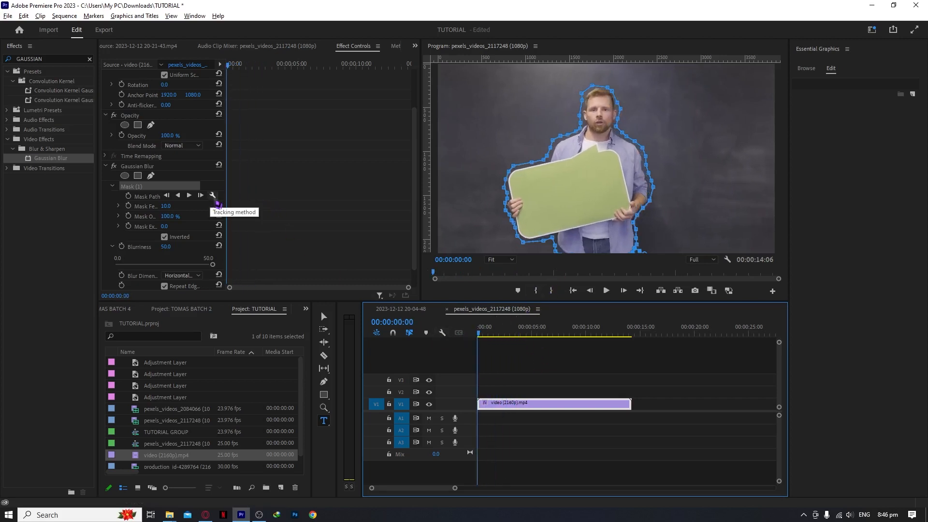
click(213, 199)
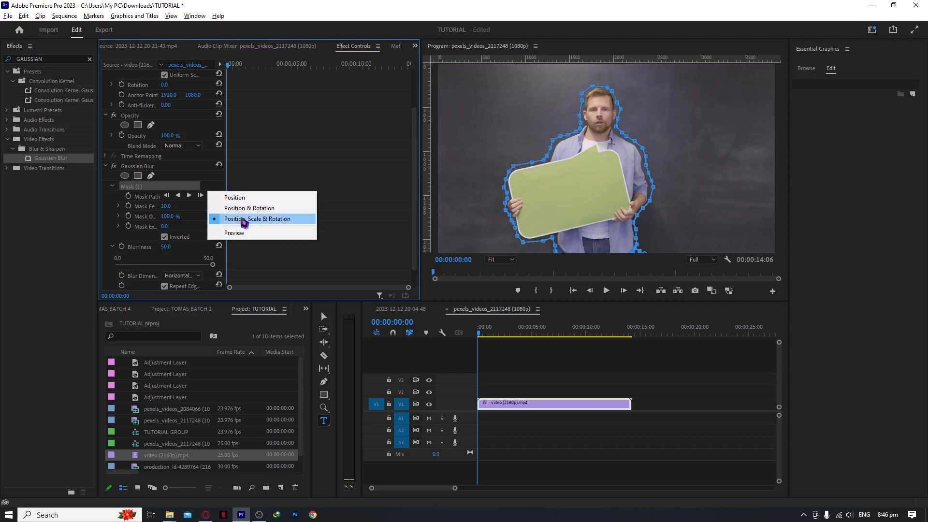
click(229, 224)
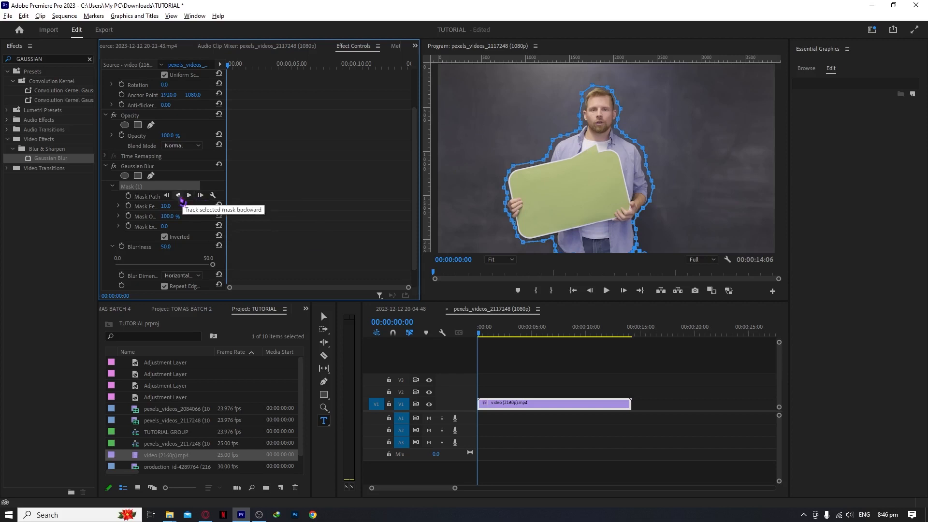
scroll(192, 198, down, 1)
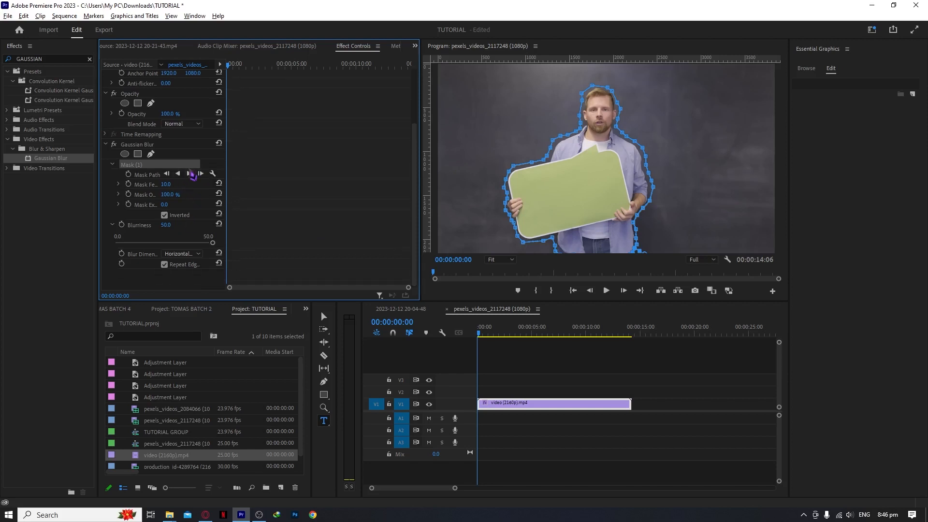
click(189, 174)
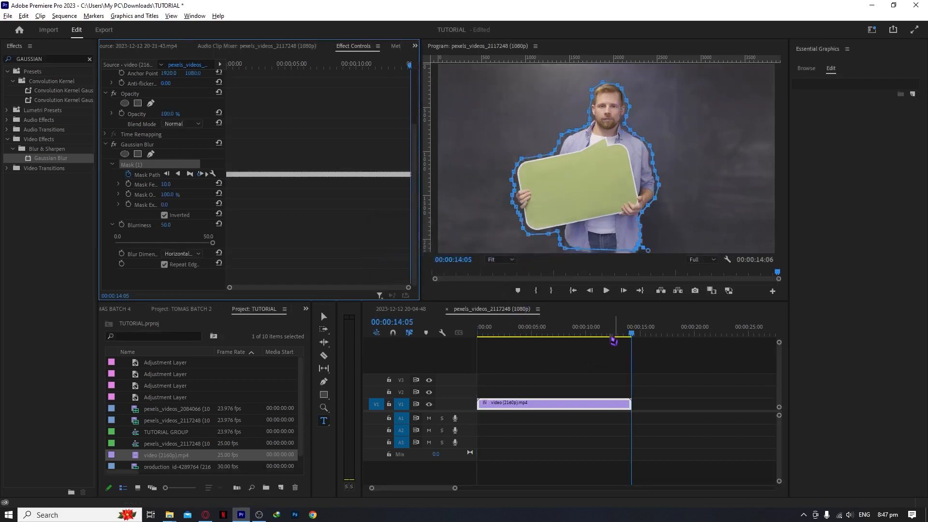
Step: Play and scrub the clip from its first frame to check how the tracked mask follows the man
drag(611, 328, 417, 334)
drag(479, 333, 433, 333)
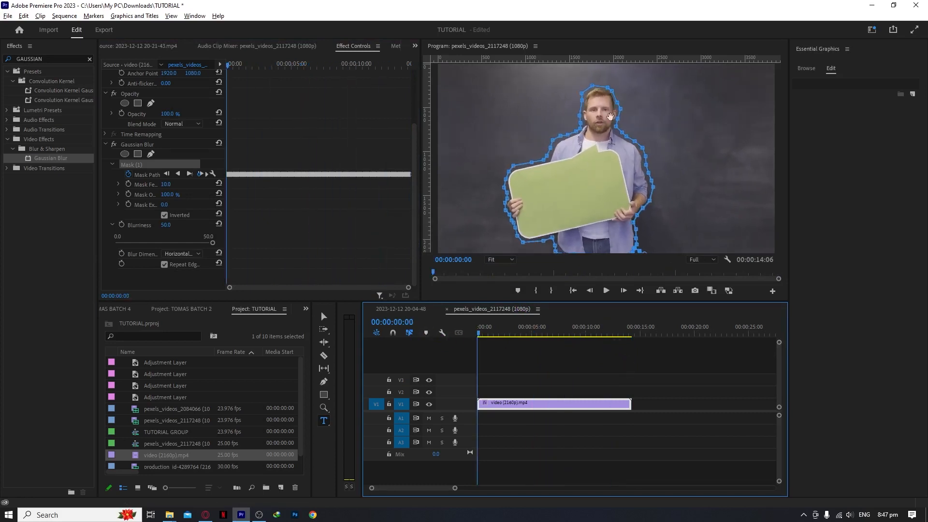
key(space)
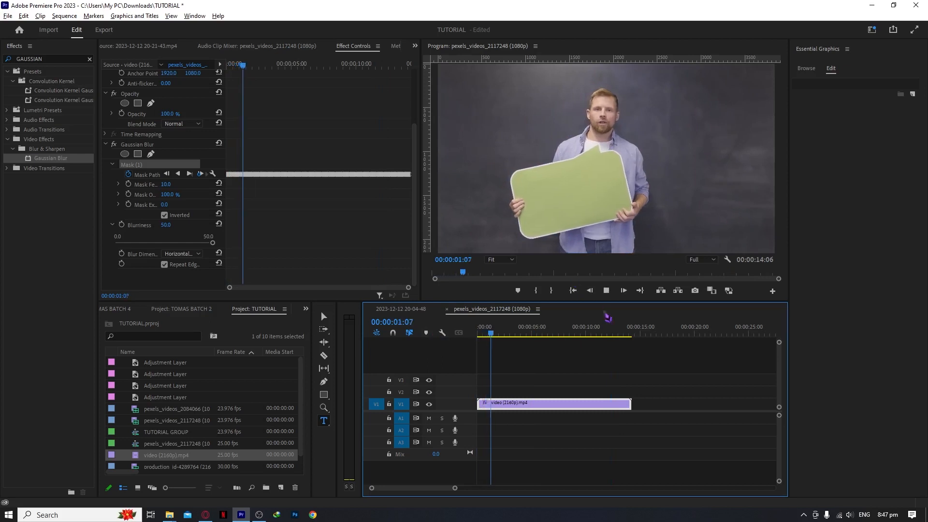
click(543, 334)
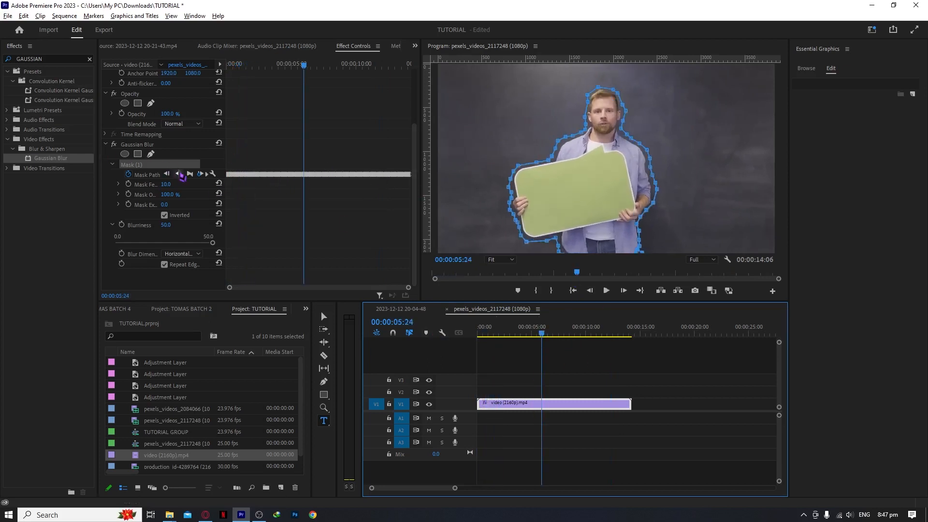
key(space)
key(space)
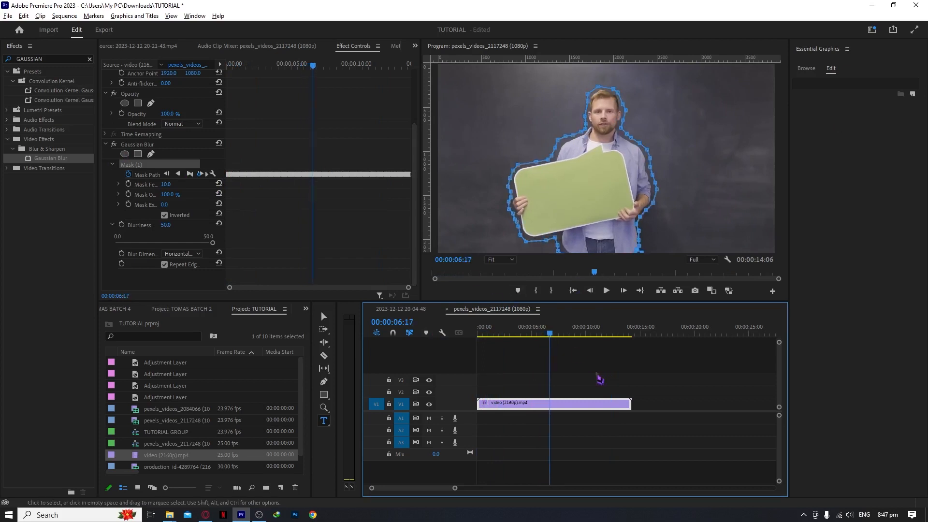
drag(554, 340, 606, 340)
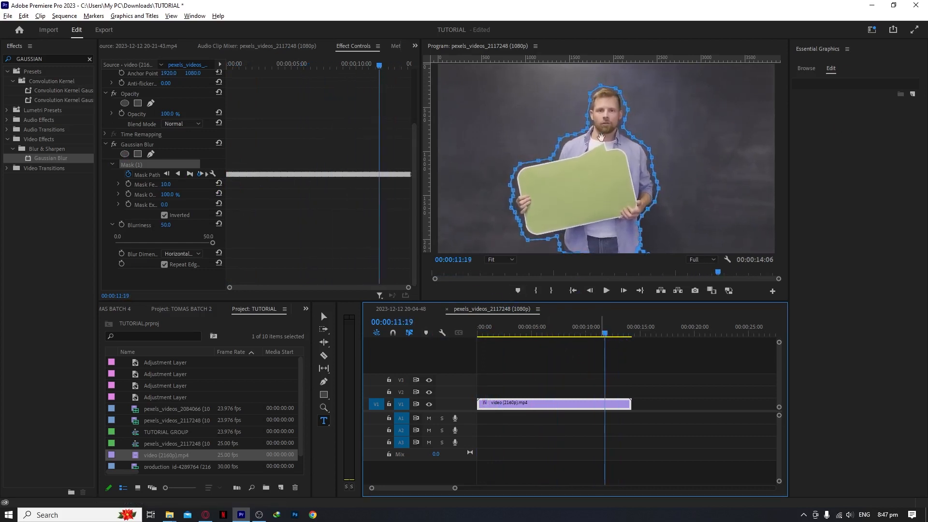